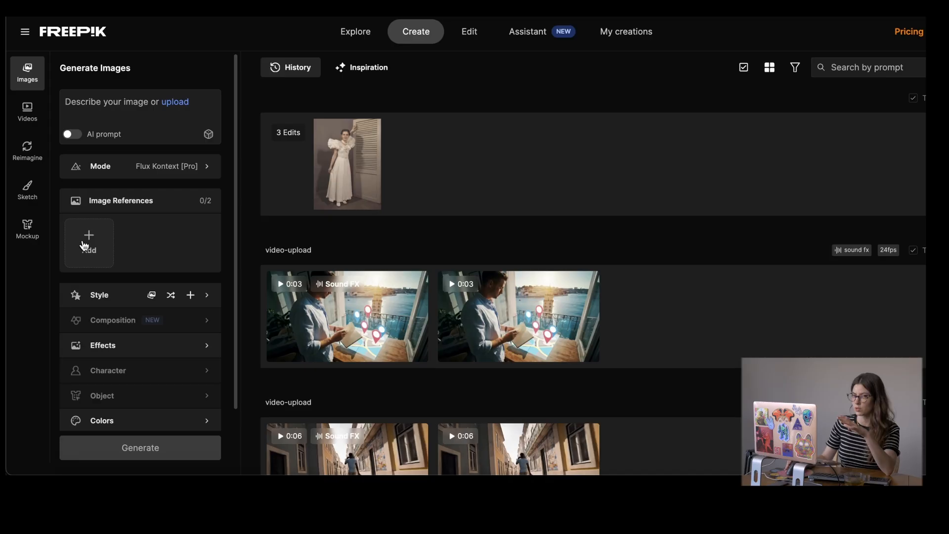
- Generate an image from the two references with the prompt "Make the model hold the coffee bag in her hand" and view it enlarged
left_click(123, 95)
type("Make")
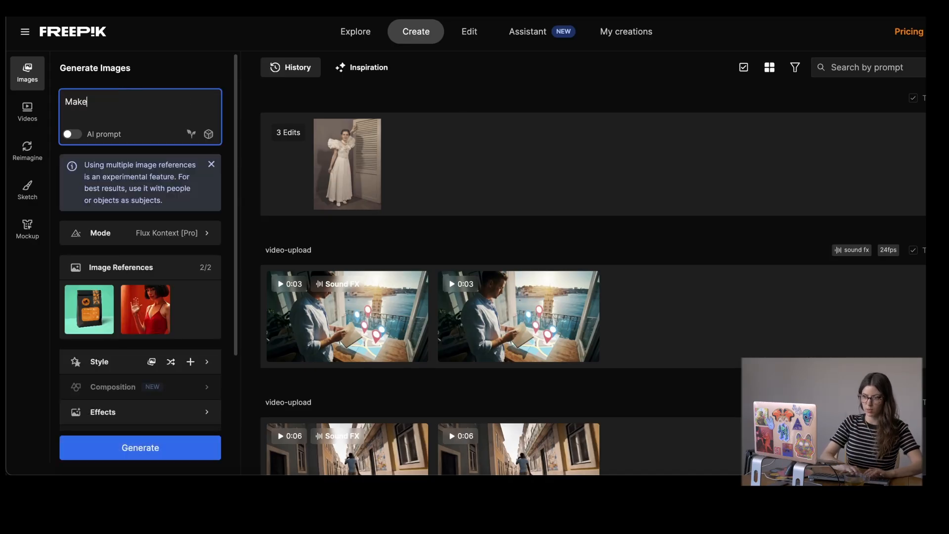
type(" the model hold the coffe")
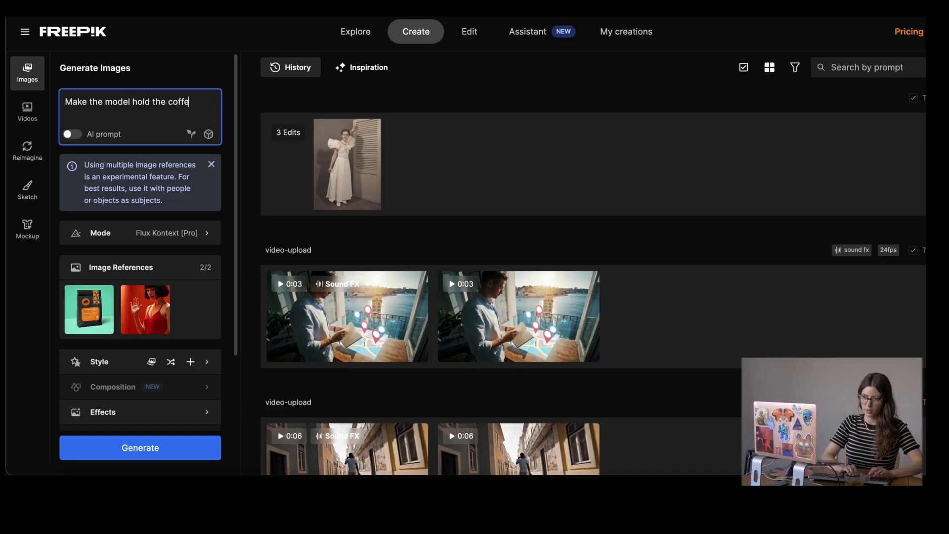
type("e bag in her hand")
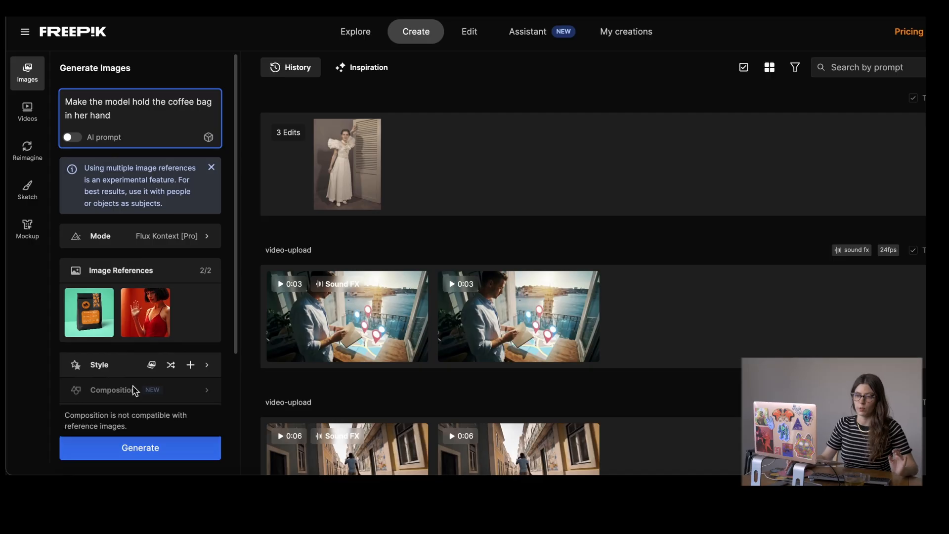
scroll(138, 386, "down", 1)
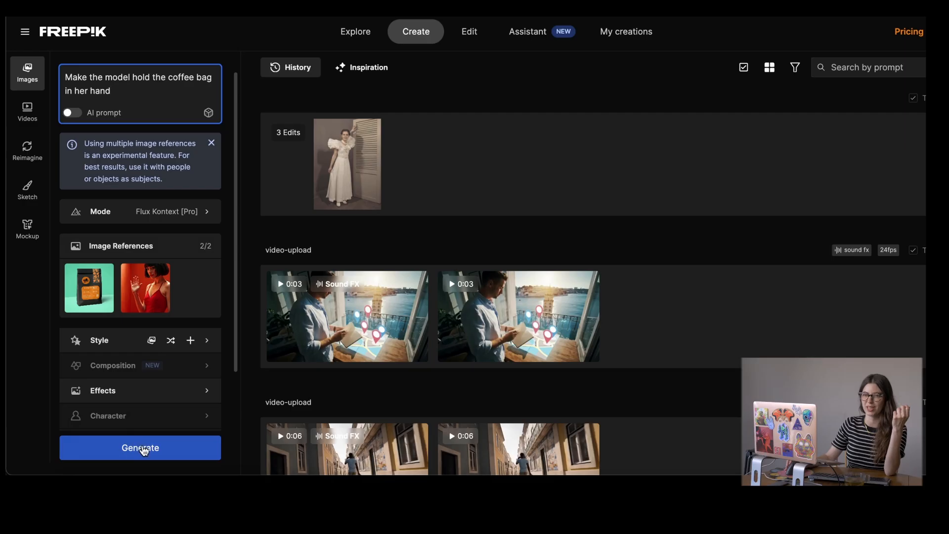
left_click(142, 447)
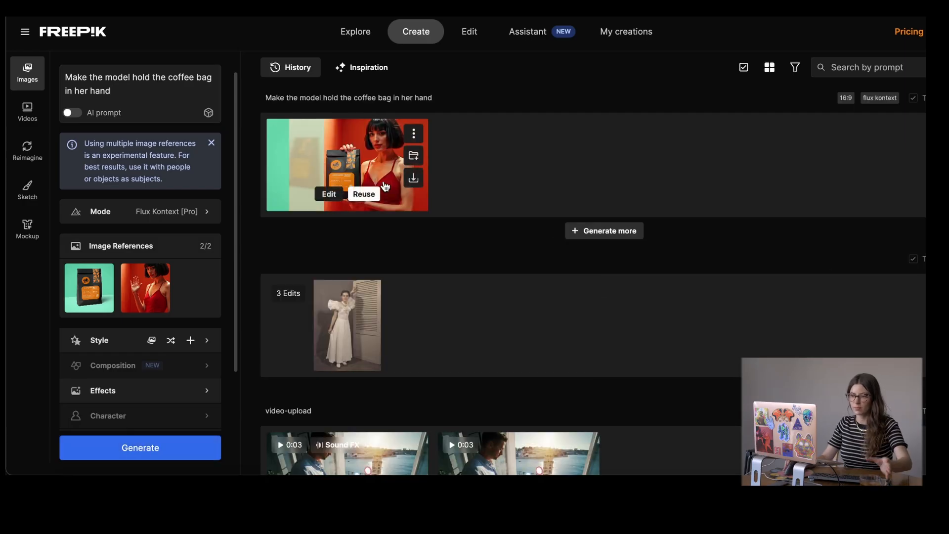
left_click(385, 173)
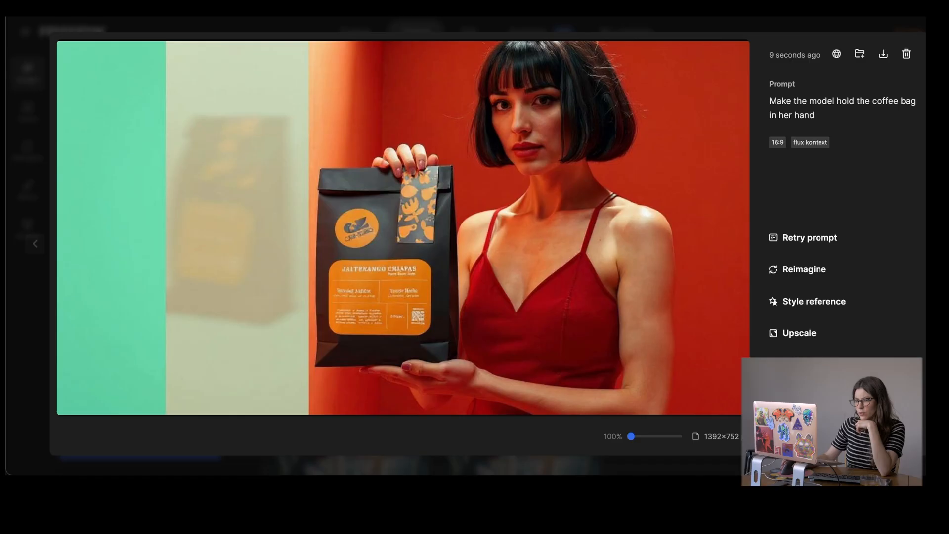
key("Escape")
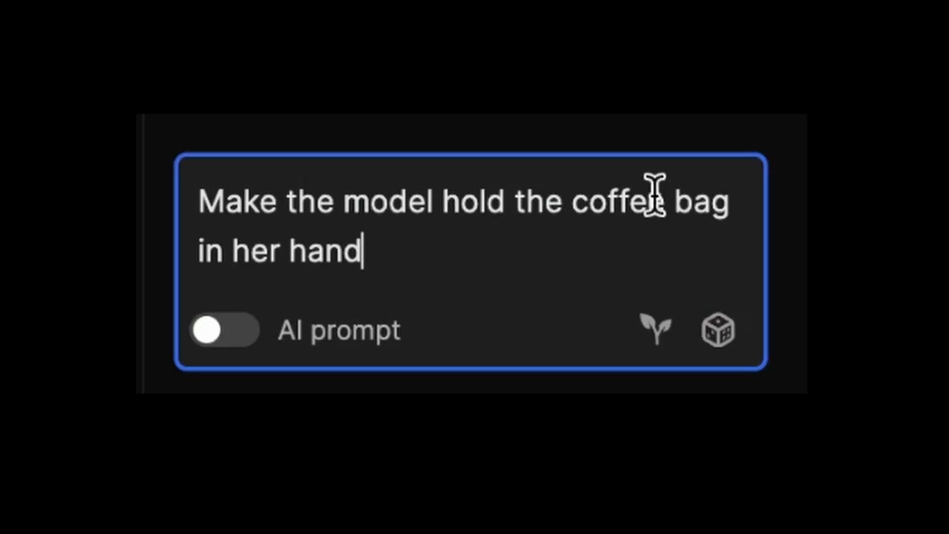
- Regenerate the image with the prompt "Make the model hold the small coffee bag in her hand, remove the green background"
left_click(514, 202)
left_click(563, 200)
type("sm ")
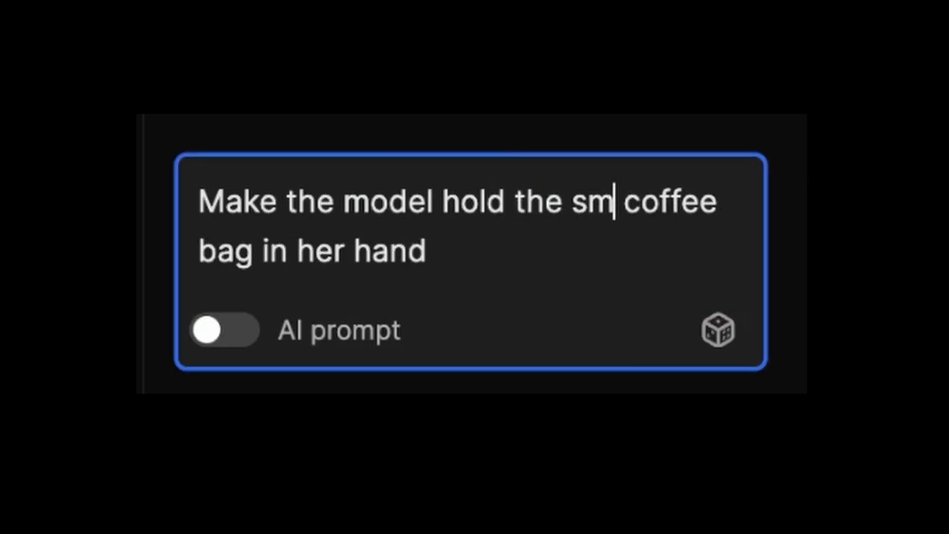
type("all")
left_click(584, 238)
type(", remove the green backgroun")
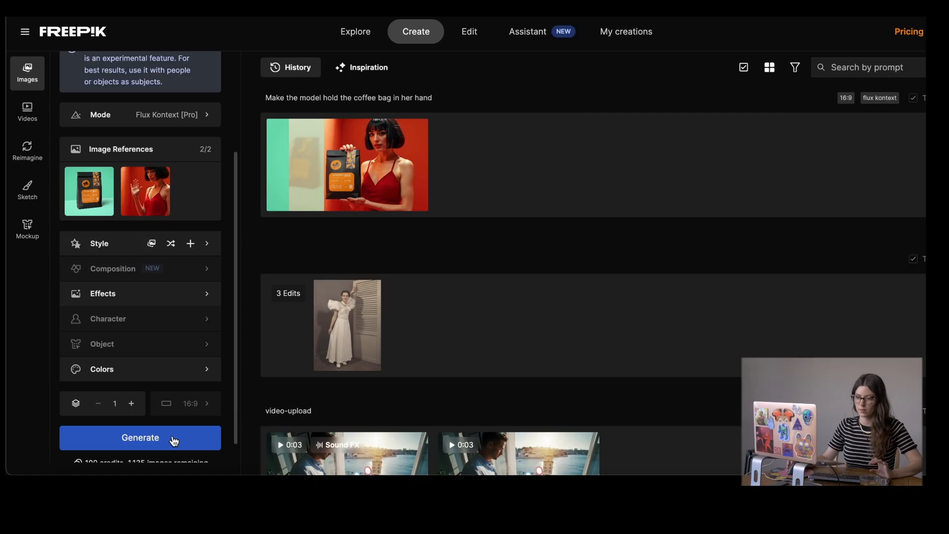
left_click(172, 439)
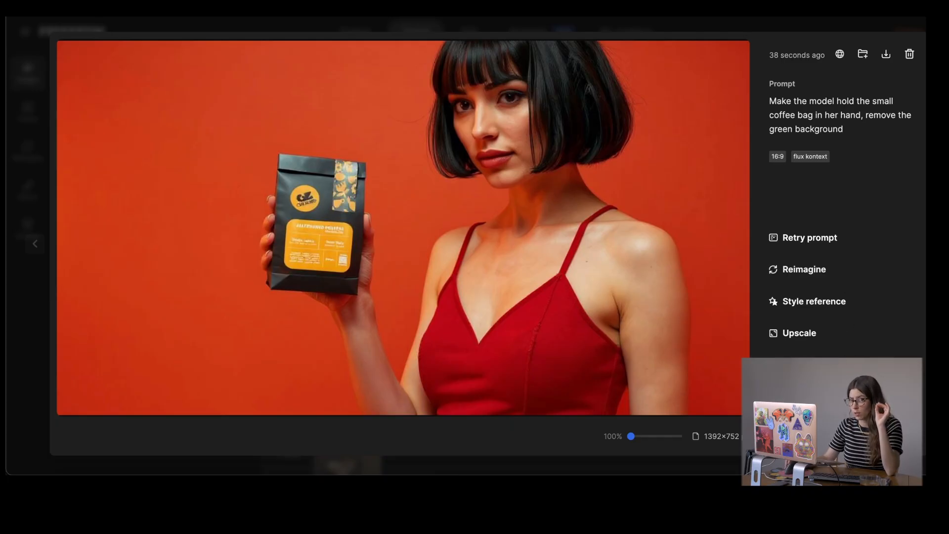
- Open the small coffee bag image for editing and generate two variants with the prompt "make the model look to the camera"
left_click(807, 364)
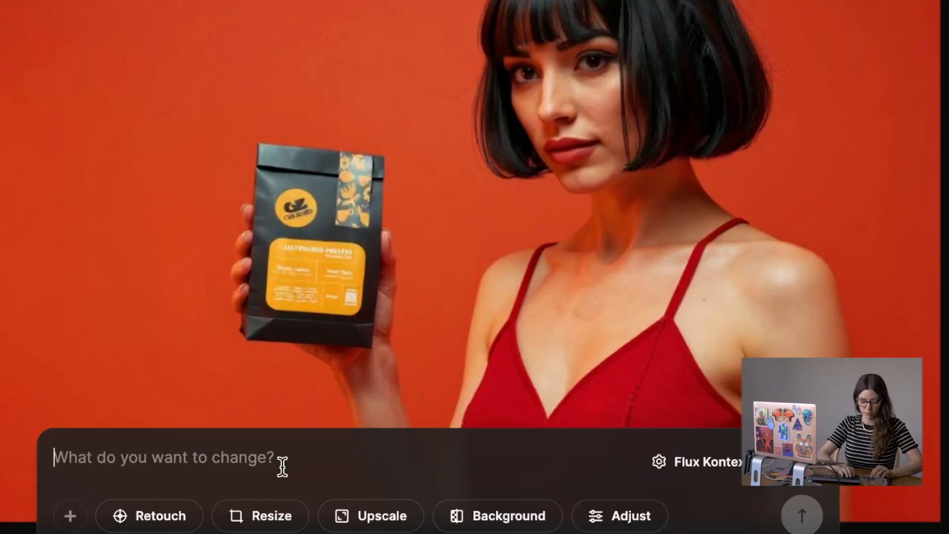
type("make the model ")
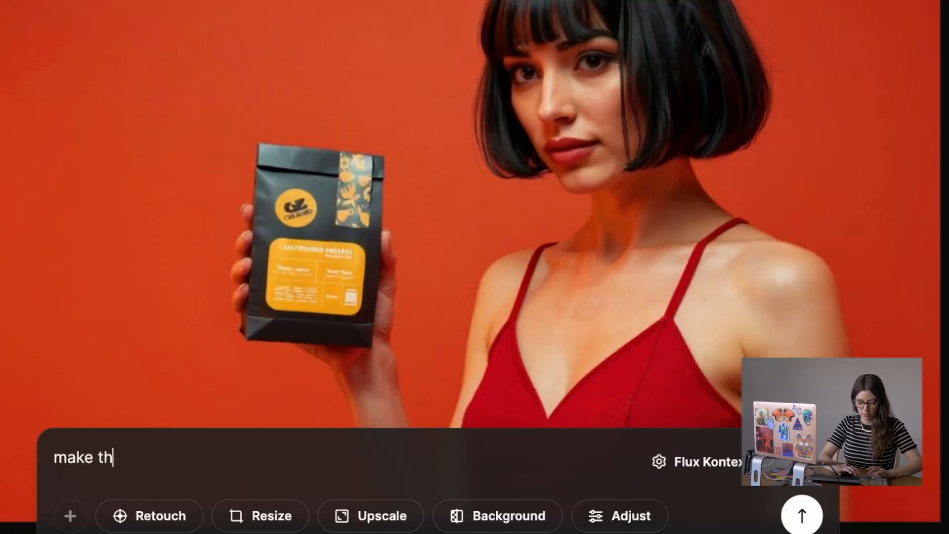
type("look to the camer")
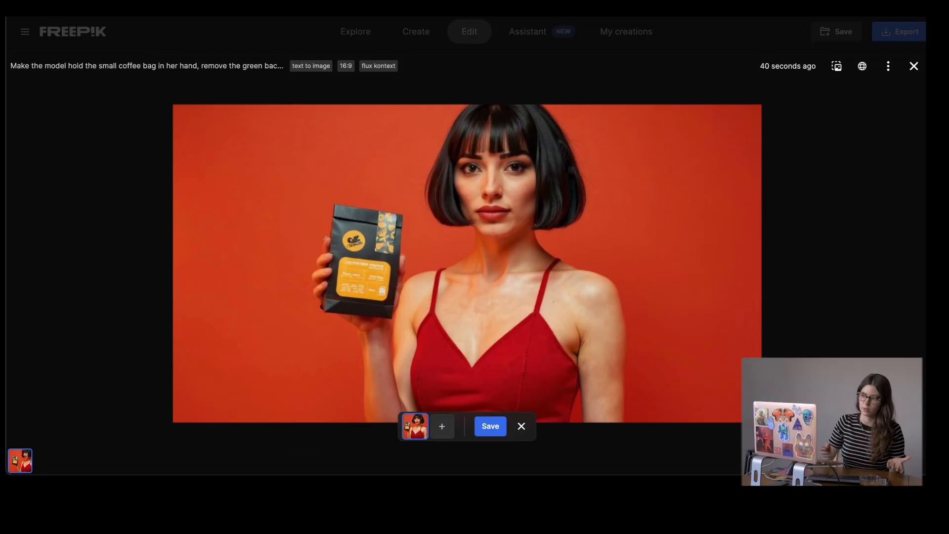
left_click(443, 428)
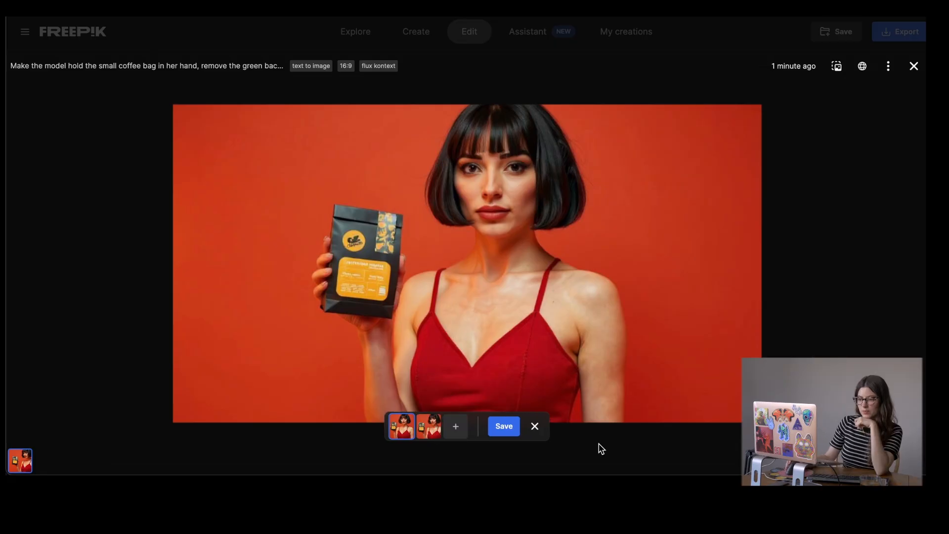
- Compare the two variants and save the first one, with the model facing the camera
left_click(428, 425)
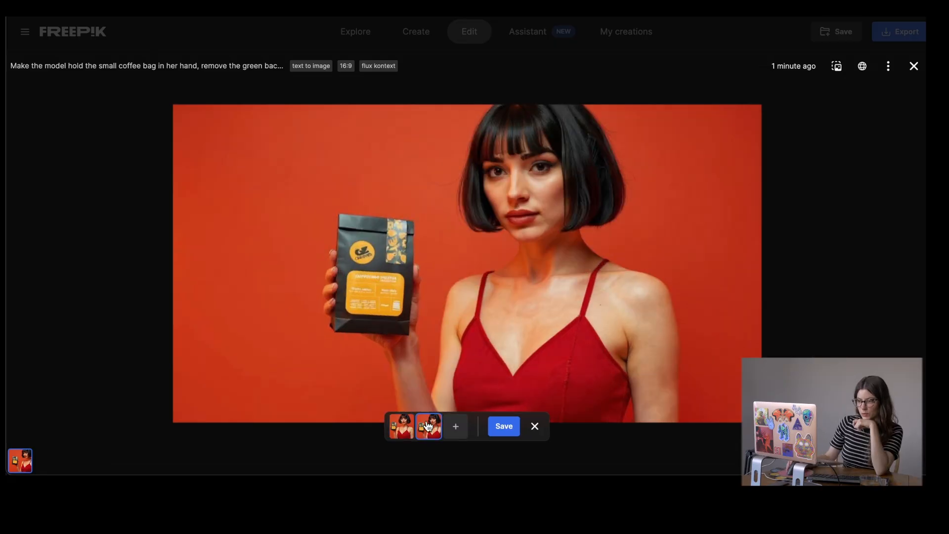
left_click(401, 427)
left_click(400, 430)
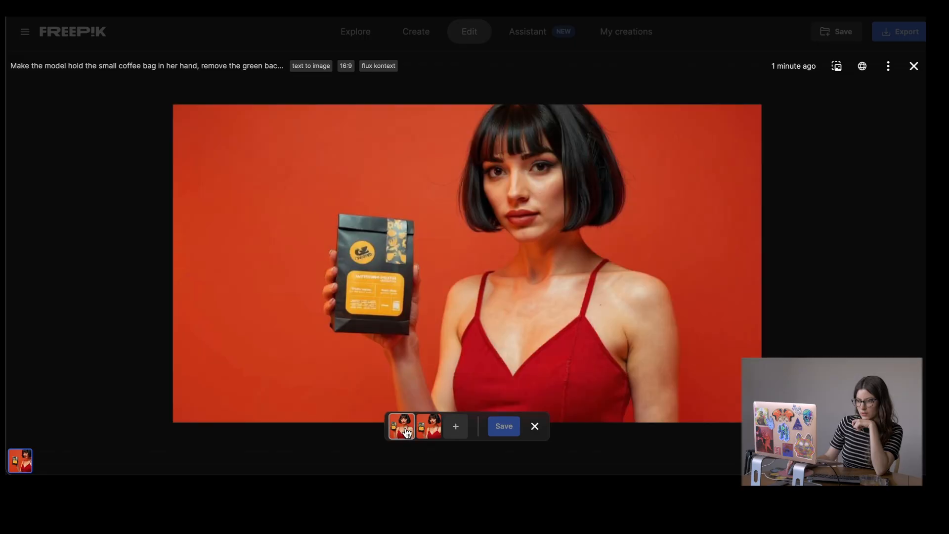
left_click(406, 433)
left_click(507, 428)
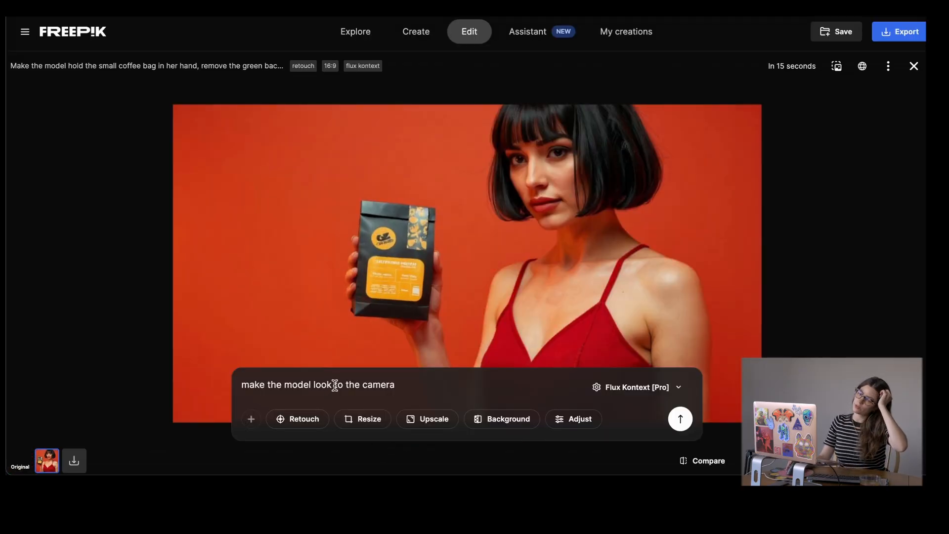
- Recolor the image with the prompt "make the color palette in bright orange, also her dress is orange" and save the result
triple_click(336, 384)
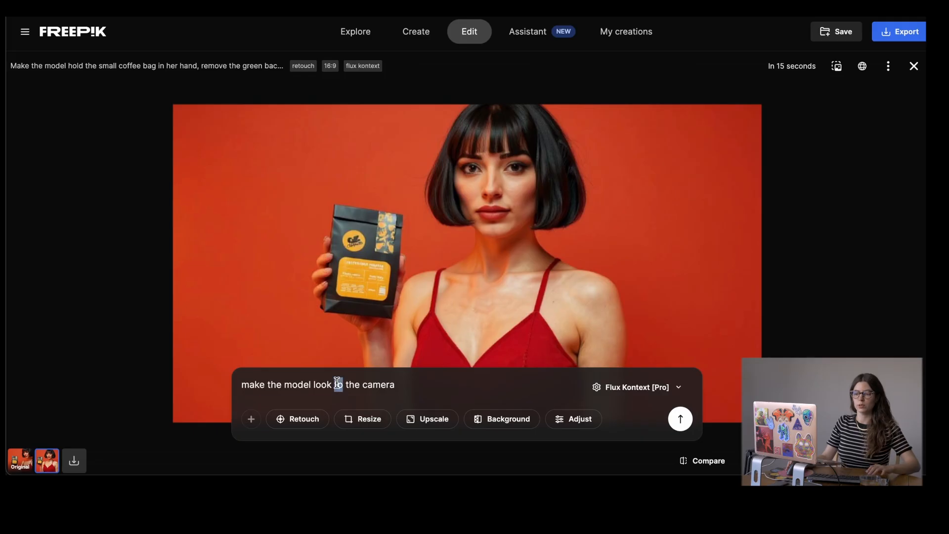
type("make hte colo")
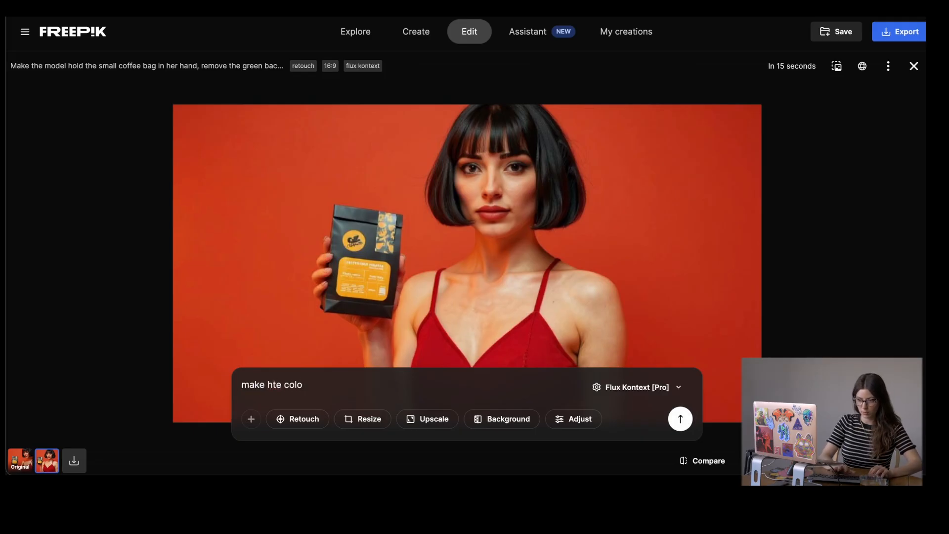
key("super+a")
type("make ")
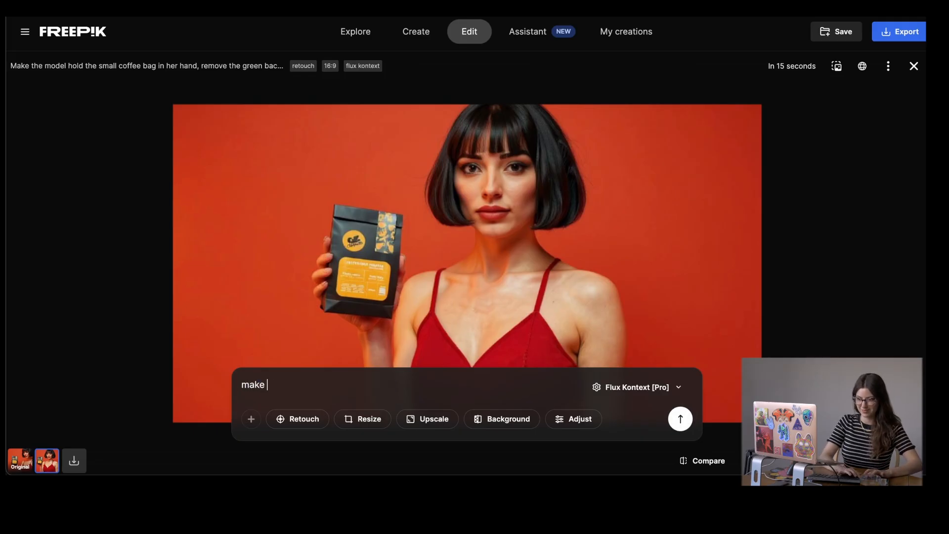
type("the color palette")
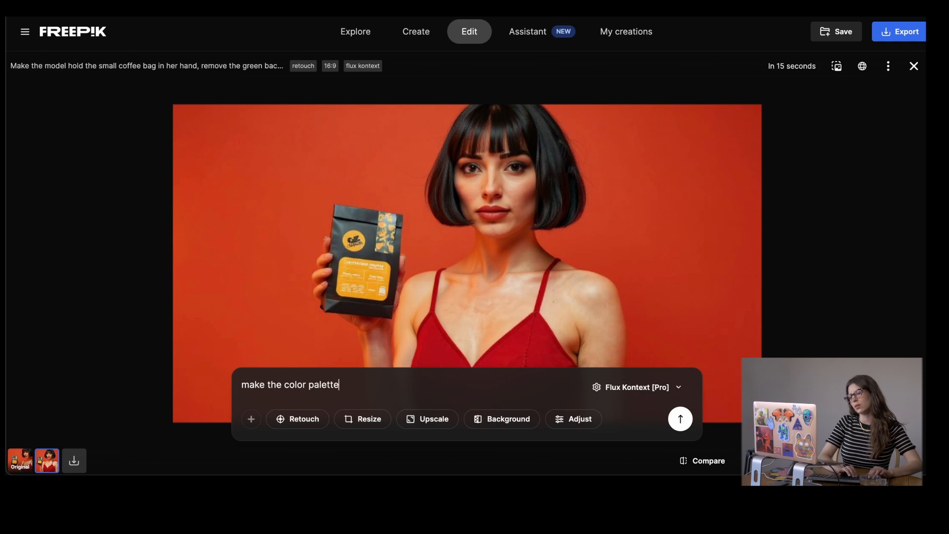
type(" in bright orange")
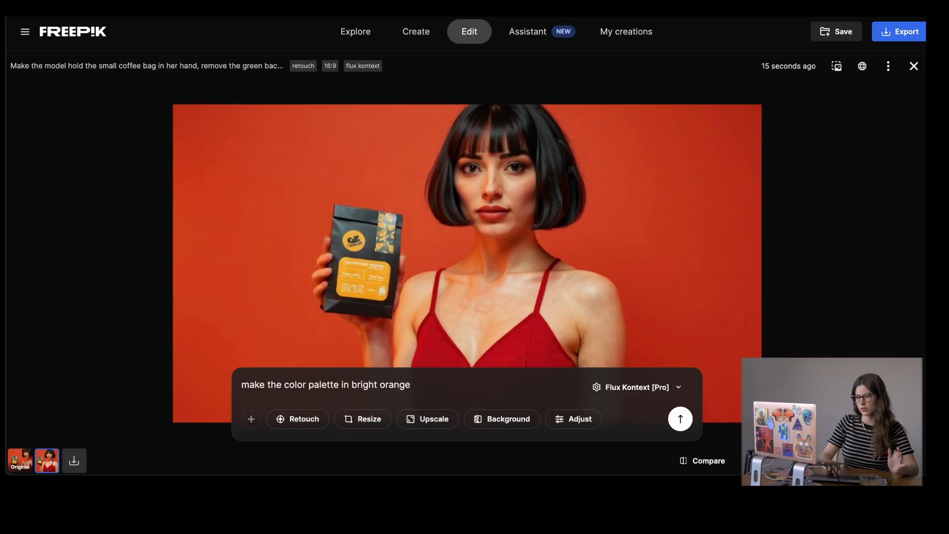
type(", al")
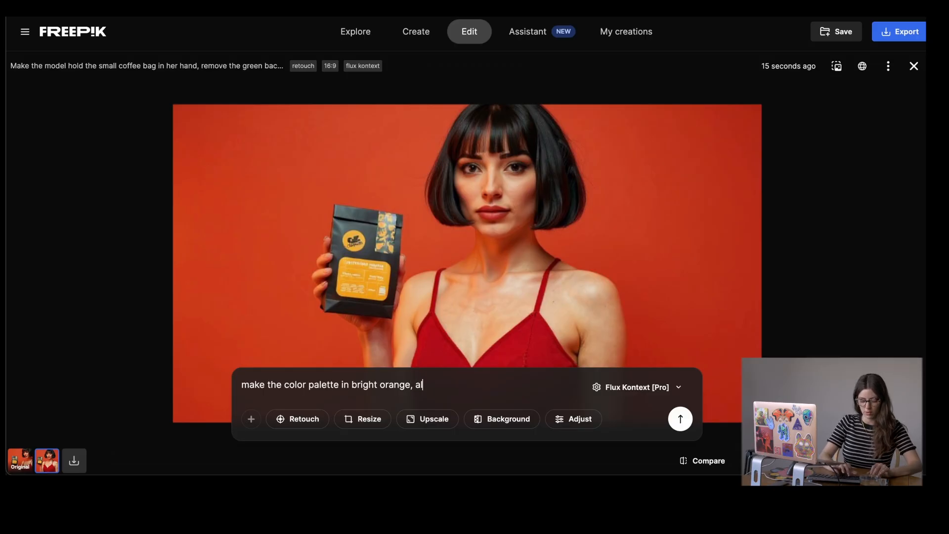
type("so her dress in")
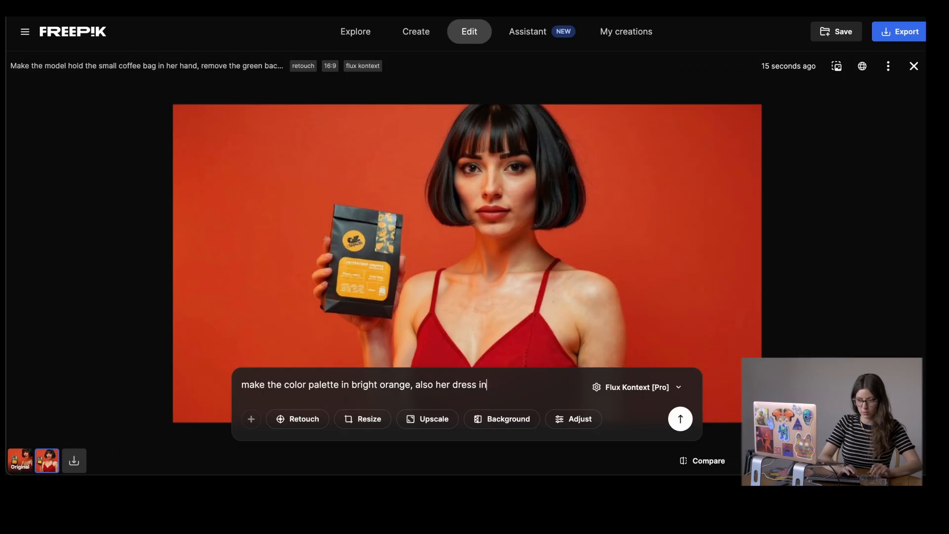
type(" orange")
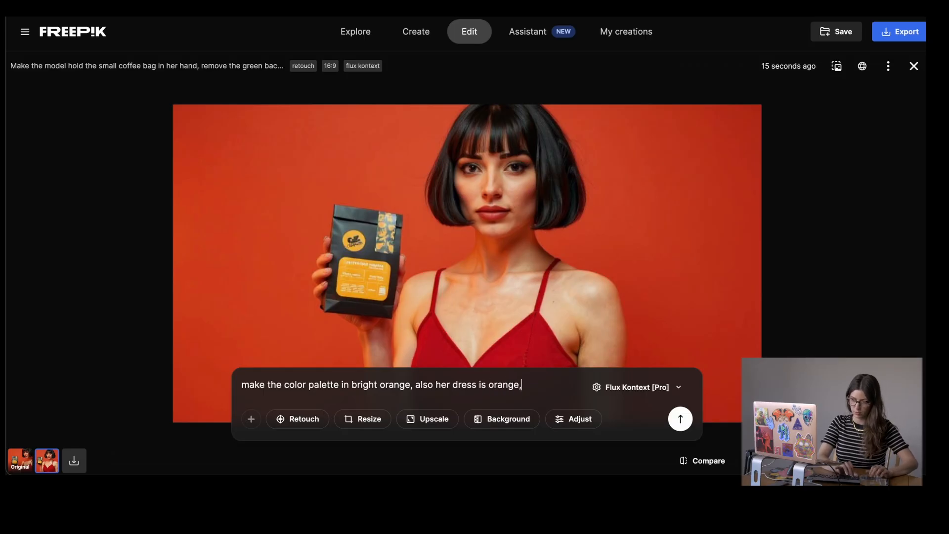
key("Return")
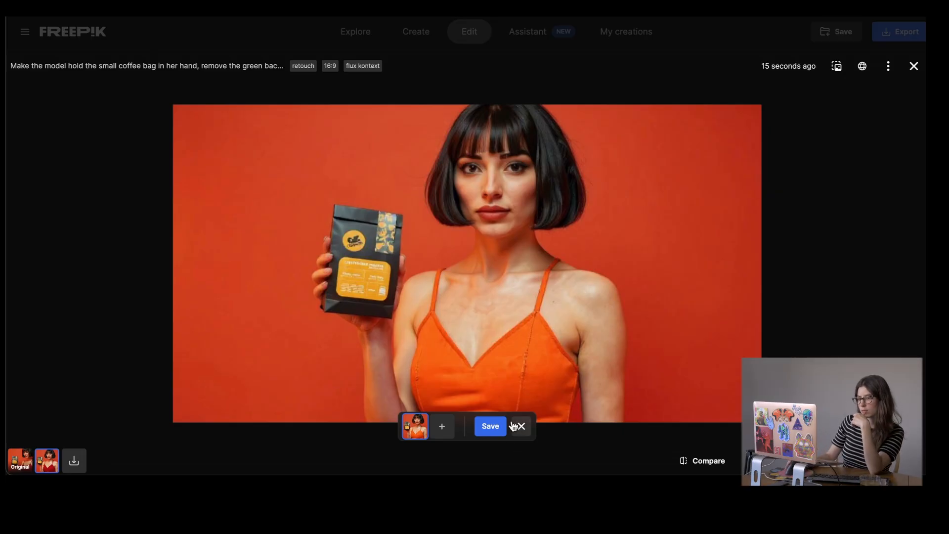
left_click(489, 430)
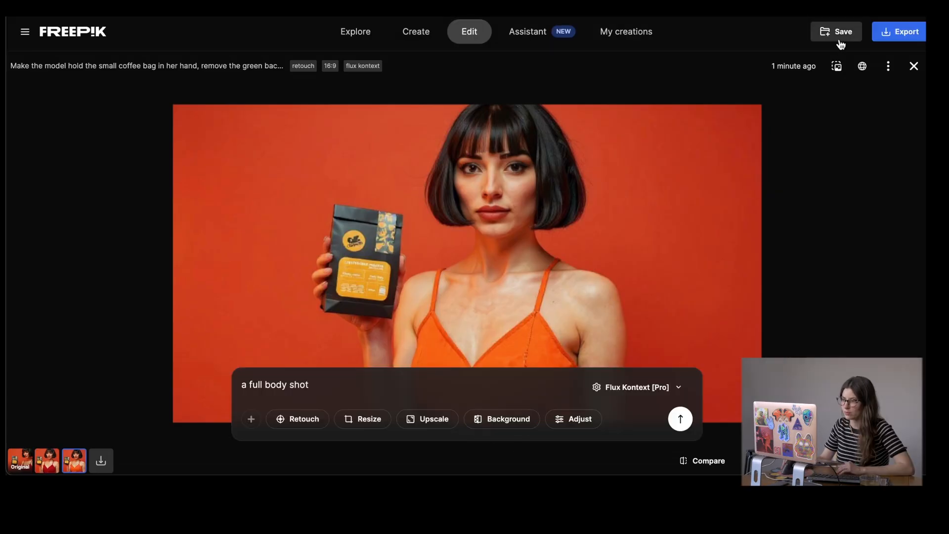
- Generate a Kling 2.1 video from the orange-dress image, prompting a gentle camera zoom highlighting product details while maintaining focus on the model smiling
left_click(835, 67)
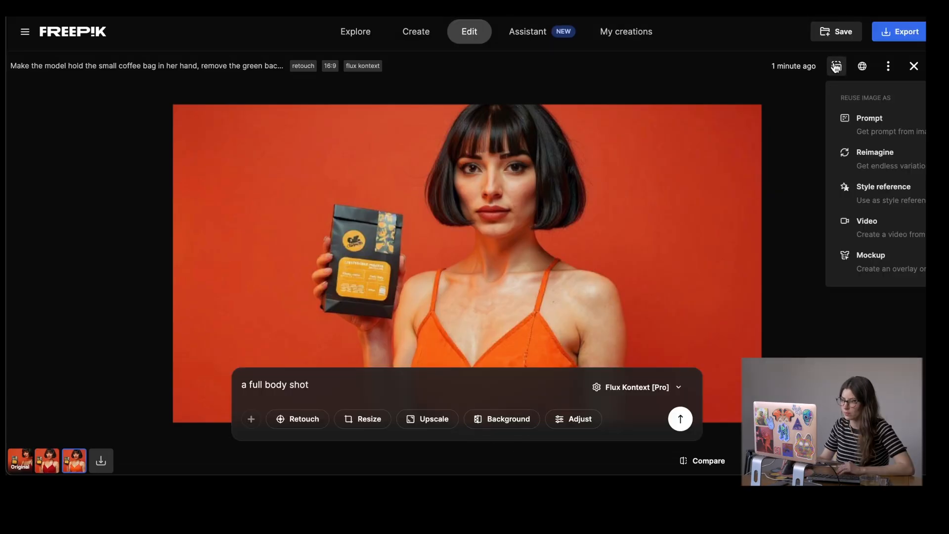
left_click(880, 228)
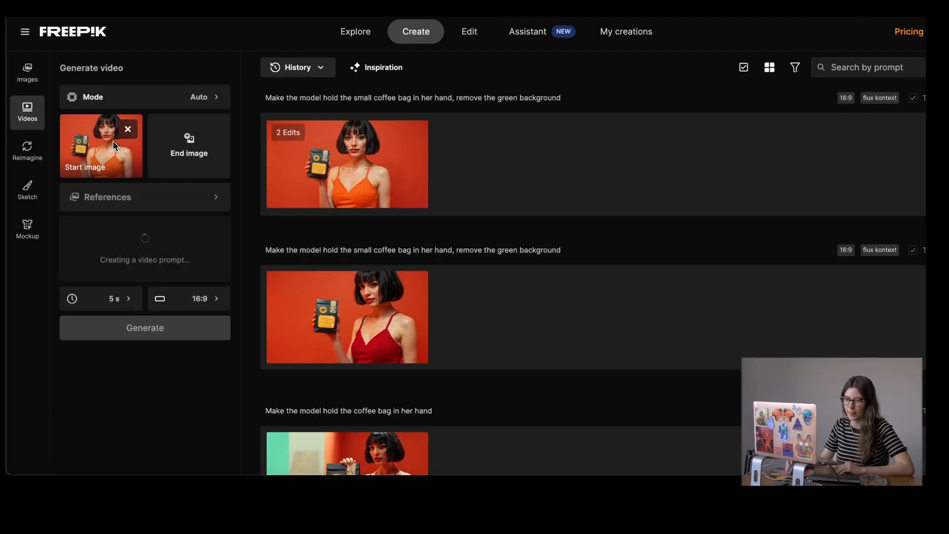
left_click(167, 98)
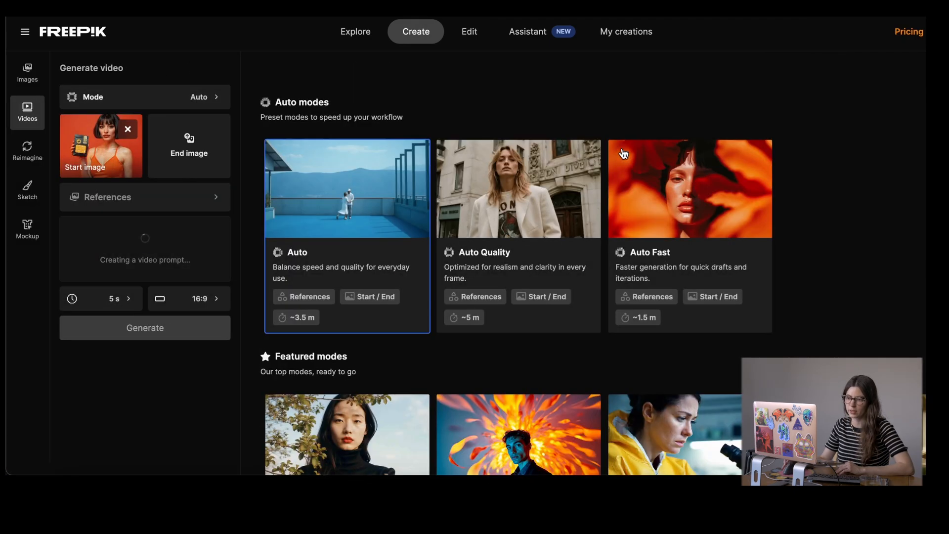
scroll(691, 296, "down", 10)
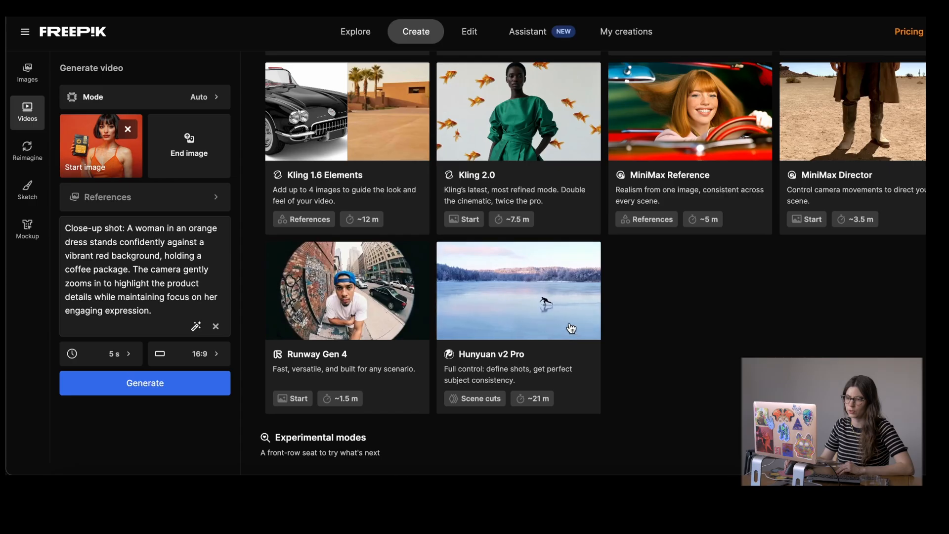
scroll(588, 336, "up", 6)
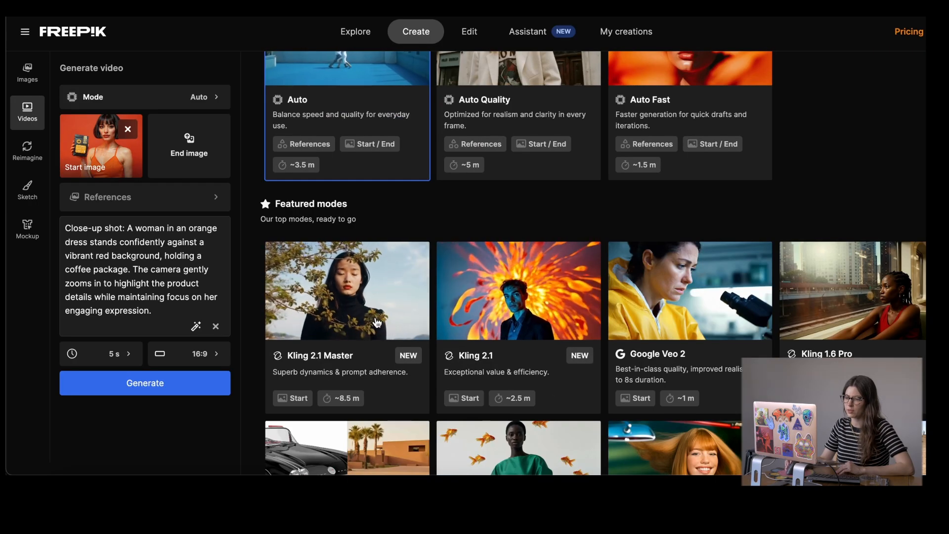
left_click(514, 320)
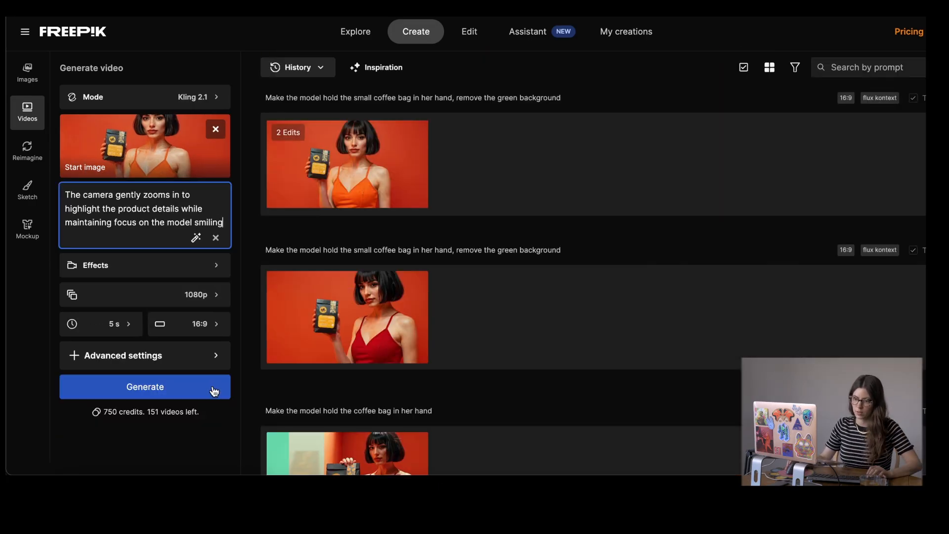
left_click(214, 391)
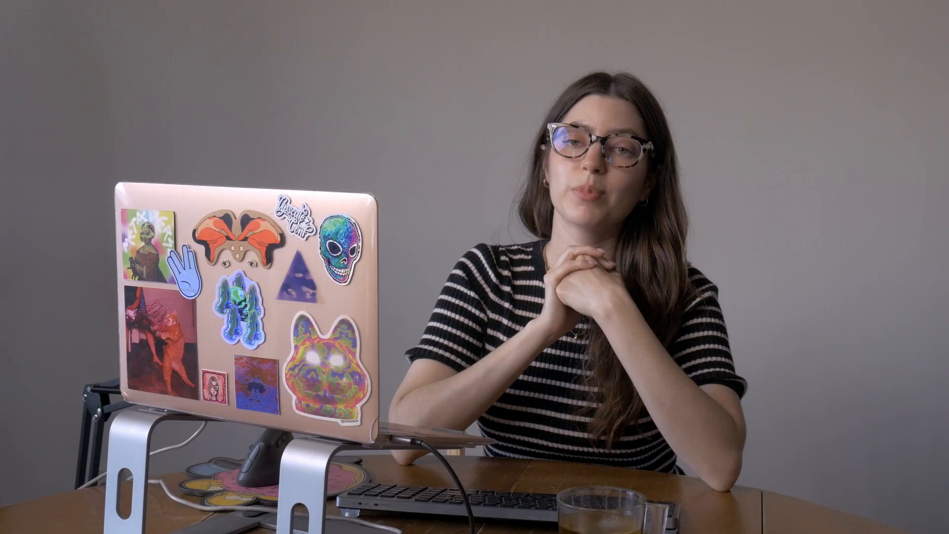